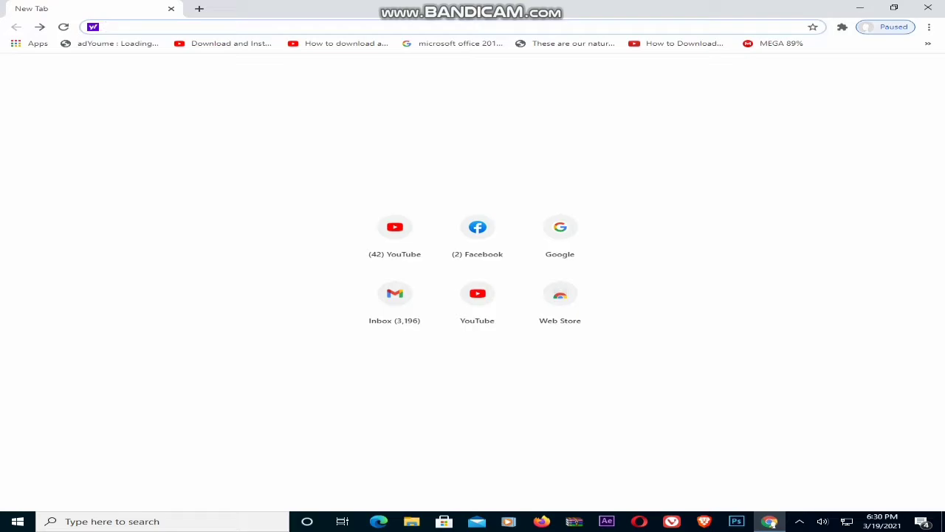
Search the web for 'google adsense' from Chrome's address bar and scroll the Yahoo results
{"action": "type", "text": "goo"}
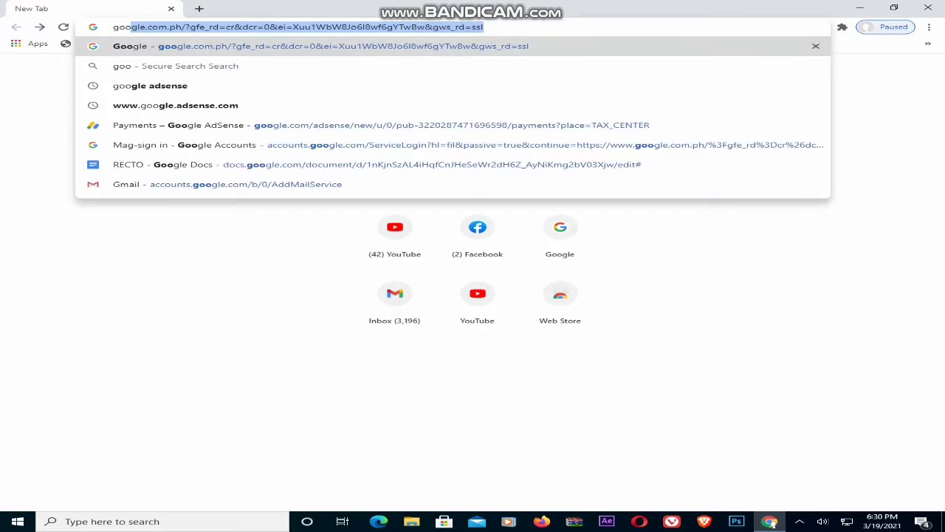
{"action": "type", "text": "gle a"}
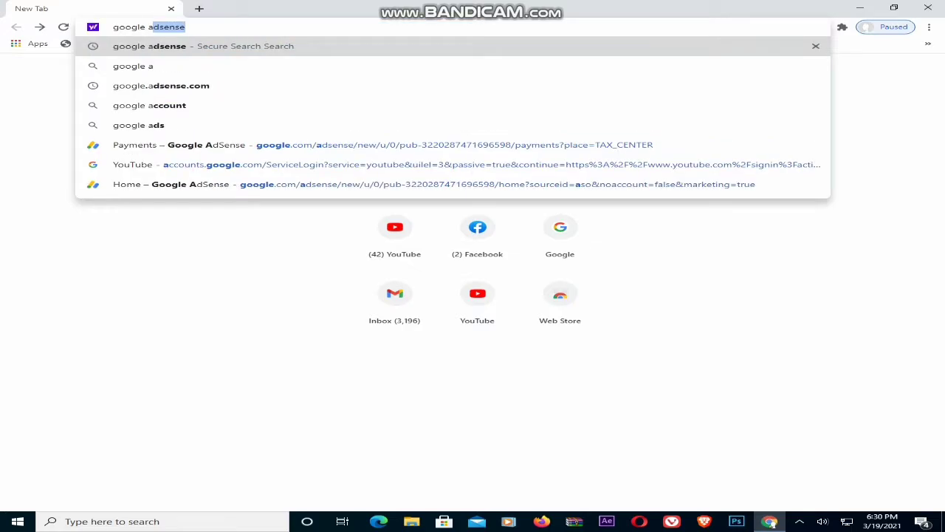
{"action": "key", "text": "Return"}
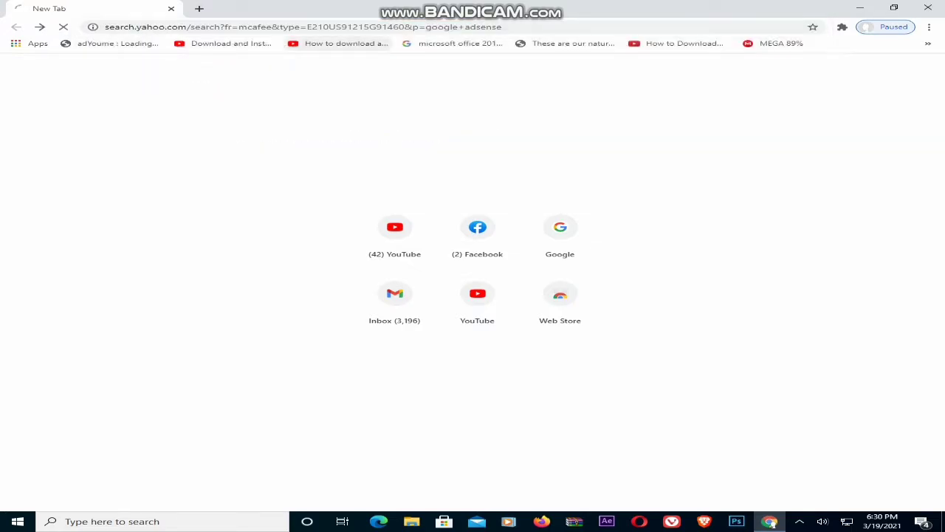
{"action": "scroll", "coordinate": [473, 280], "scroll_direction": "down", "scroll_amount": 2}
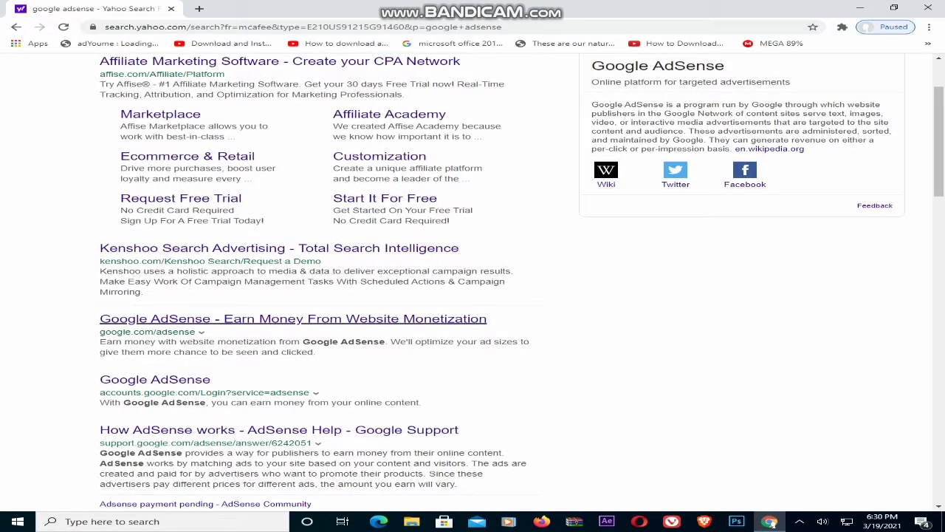
Open the Google AdSense site from the search results and go to Manage tax info
{"action": "left_click", "coordinate": [299, 320]}
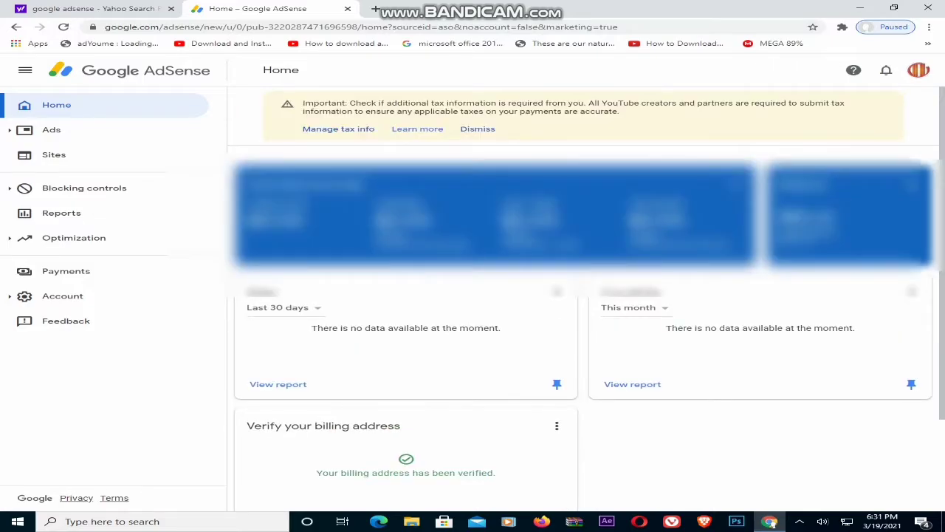
{"action": "left_click", "coordinate": [338, 130]}
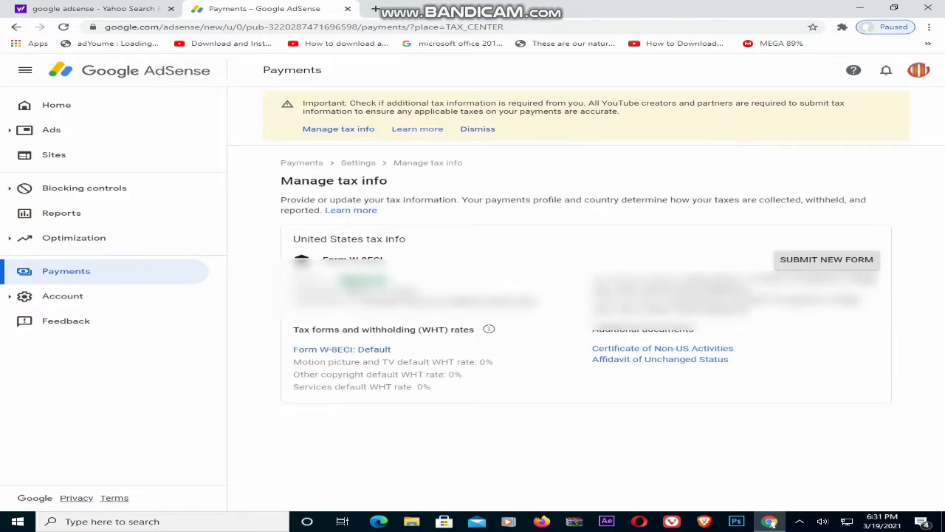
Start a new tax form replacing the old one, re-verifying sign-in with the account password
{"action": "left_click", "coordinate": [827, 259]}
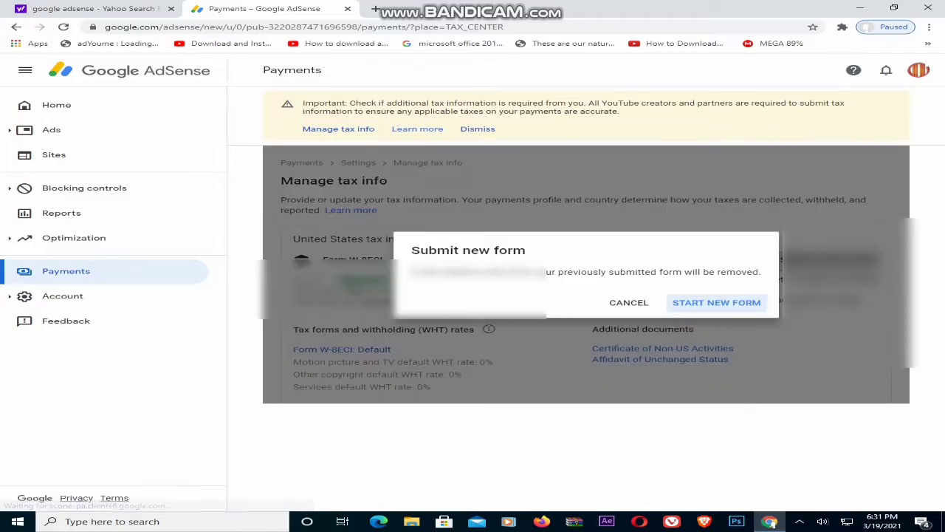
{"action": "left_click", "coordinate": [717, 302]}
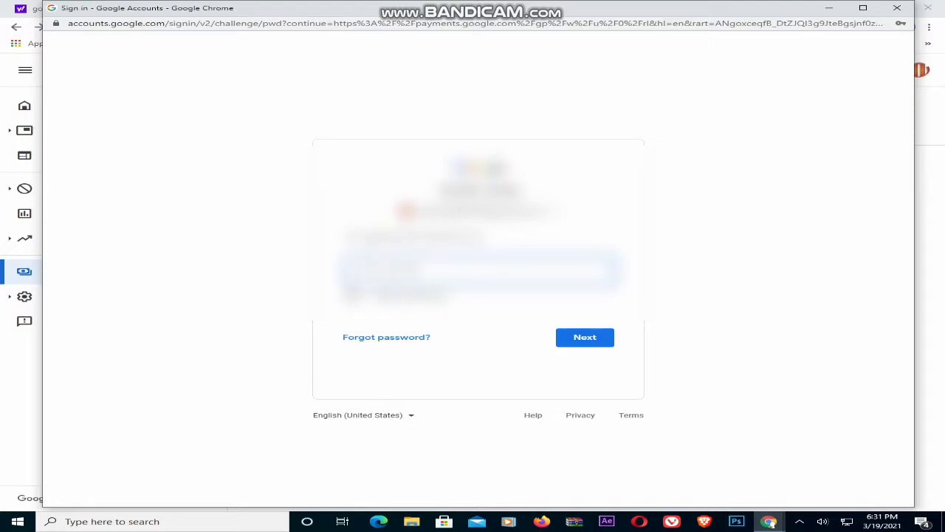
{"action": "key", "text": "Return"}
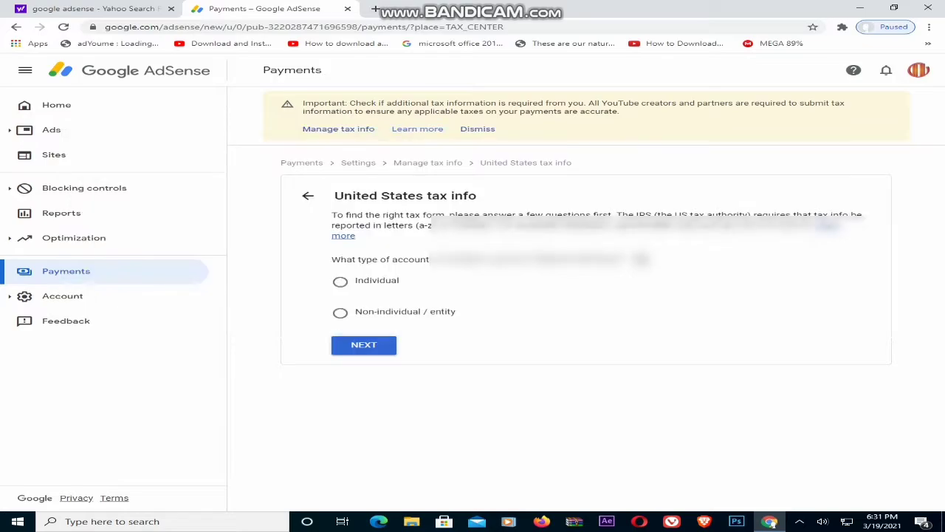
Answer Individual and not a US citizen or resident, then choose and start the W-8ECI form
{"action": "left_click", "coordinate": [340, 281]}
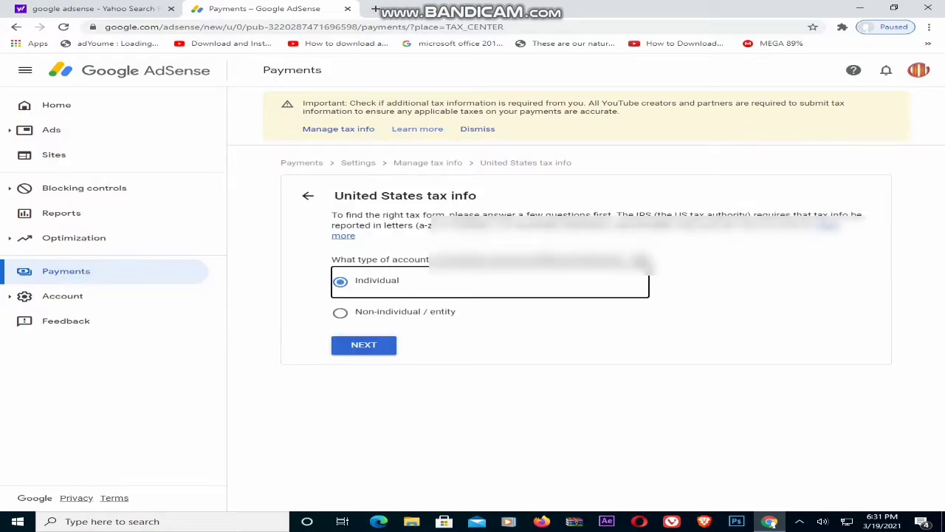
{"action": "key", "text": "Tab"}
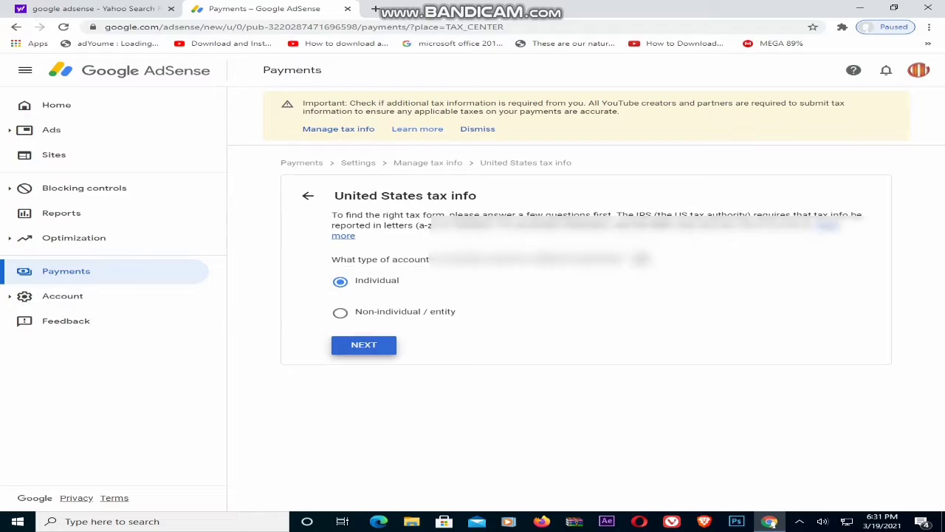
{"action": "key", "text": "Return"}
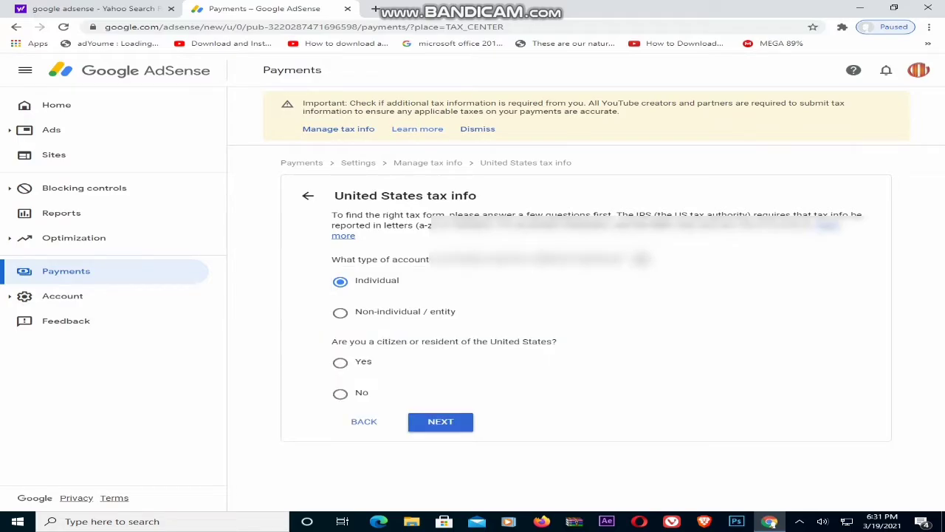
{"action": "left_click", "coordinate": [340, 394]}
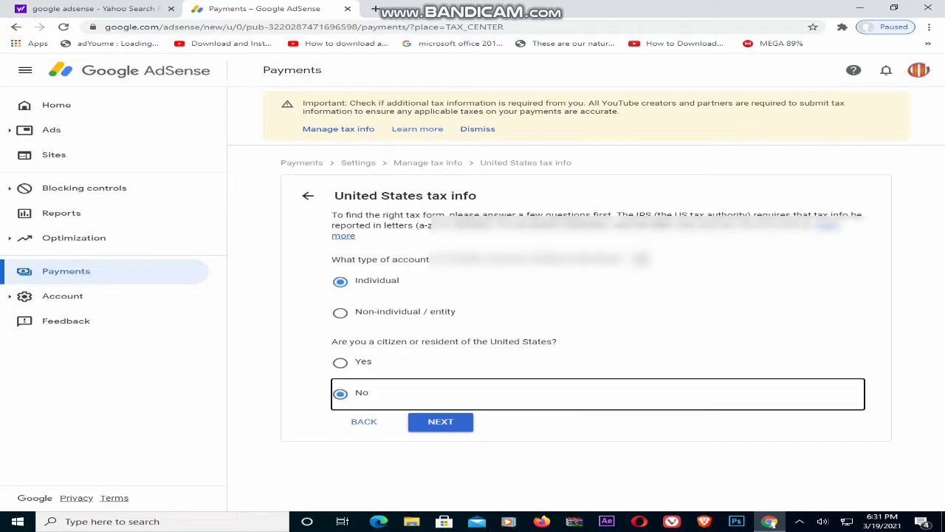
{"action": "key", "text": "Tab"}
{"action": "key", "text": "Return"}
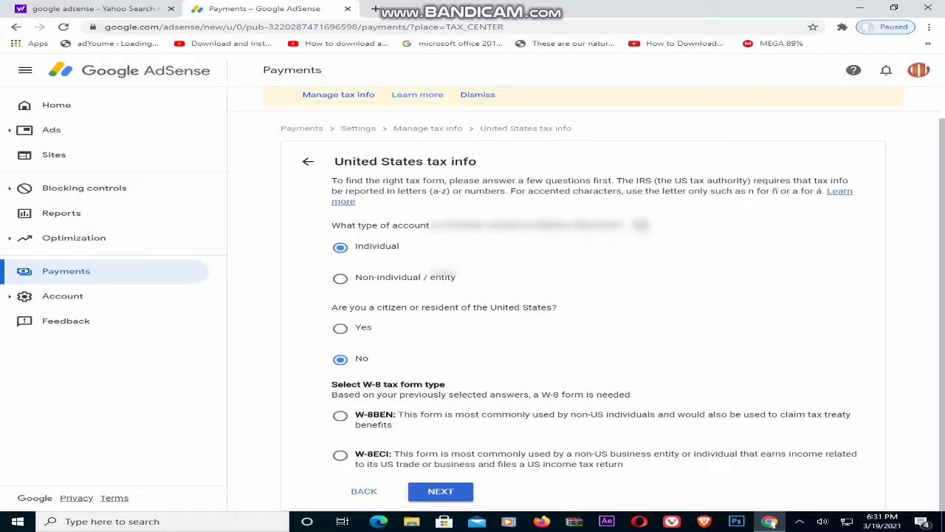
{"action": "left_click", "coordinate": [340, 456]}
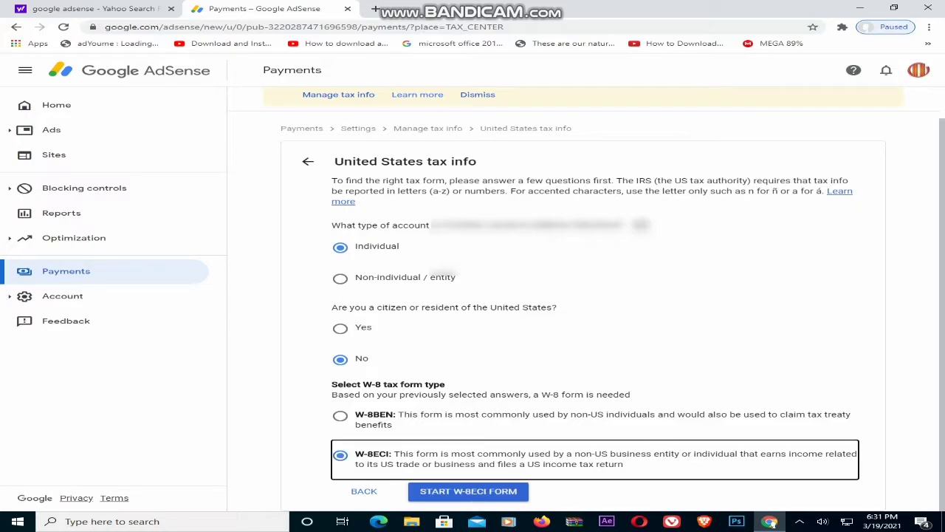
{"action": "left_click", "coordinate": [468, 492]}
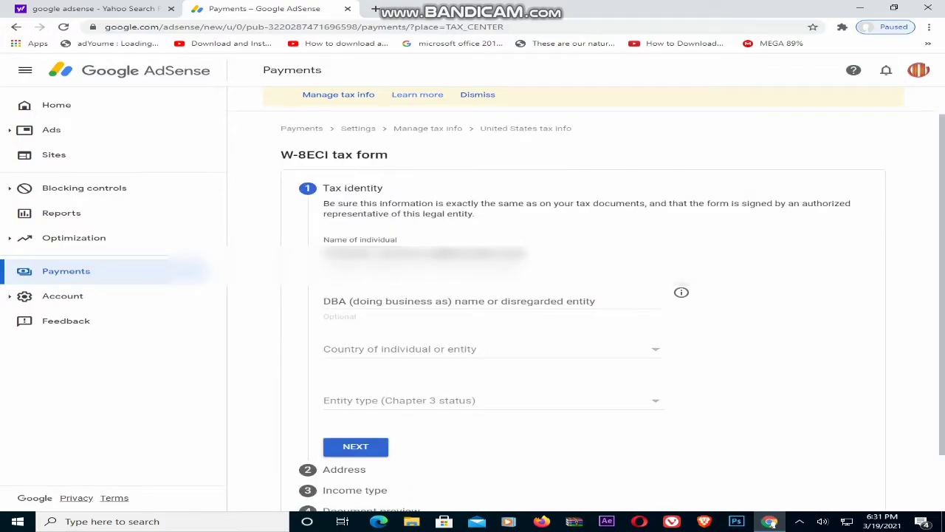
Set the form's country to Philippines and the entity type to Bank of issue
{"action": "left_click", "coordinate": [491, 349]}
{"action": "scroll", "coordinate": [492, 295], "scroll_direction": "down", "scroll_amount": 6}
{"action": "scroll", "coordinate": [487, 310], "scroll_direction": "down", "scroll_amount": 15}
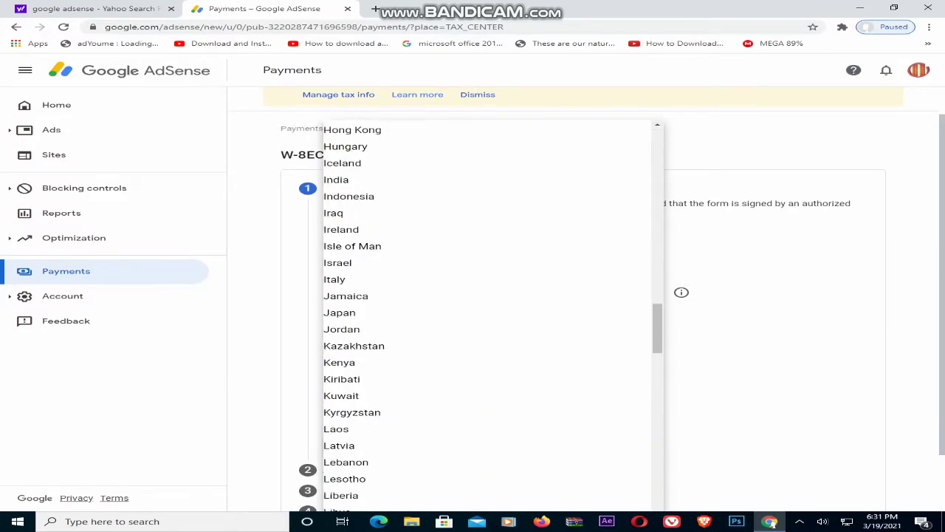
{"action": "scroll", "coordinate": [488, 317], "scroll_direction": "down", "scroll_amount": 15}
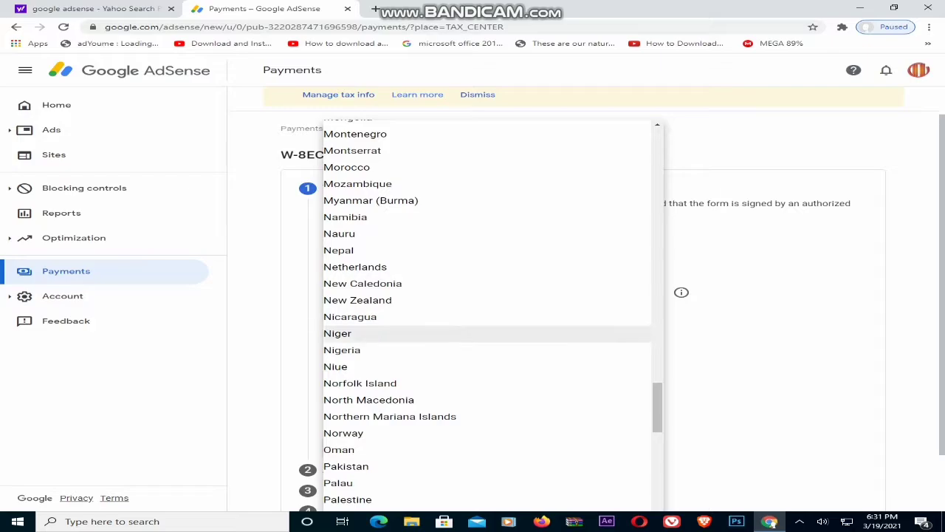
{"action": "scroll", "coordinate": [487, 464], "scroll_direction": "down", "scroll_amount": 3}
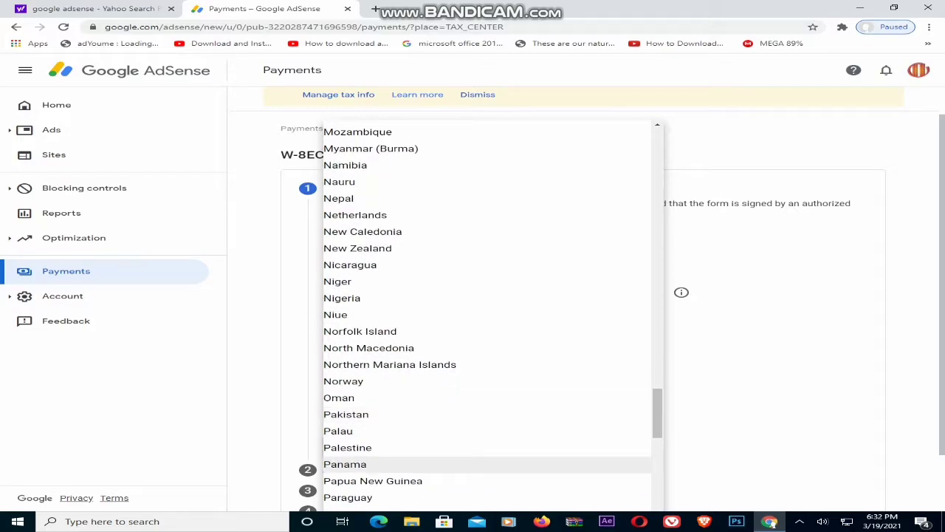
{"action": "scroll", "coordinate": [488, 431], "scroll_direction": "down", "scroll_amount": 2}
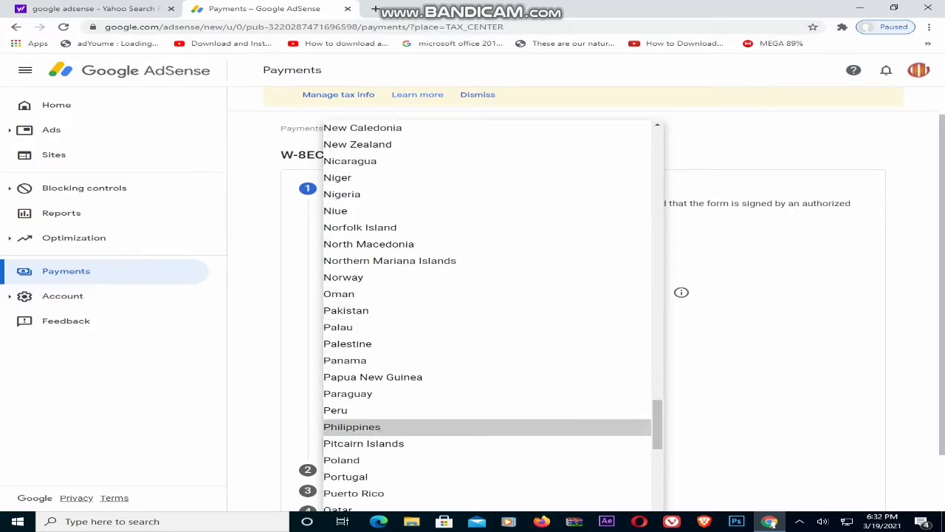
{"action": "left_click", "coordinate": [487, 427]}
{"action": "left_click", "coordinate": [487, 400]}
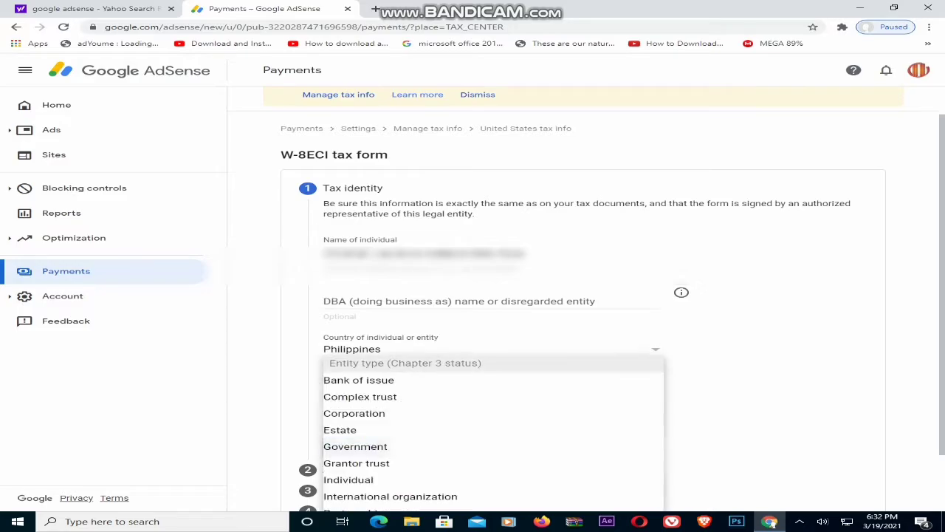
{"action": "left_click", "coordinate": [488, 379]}
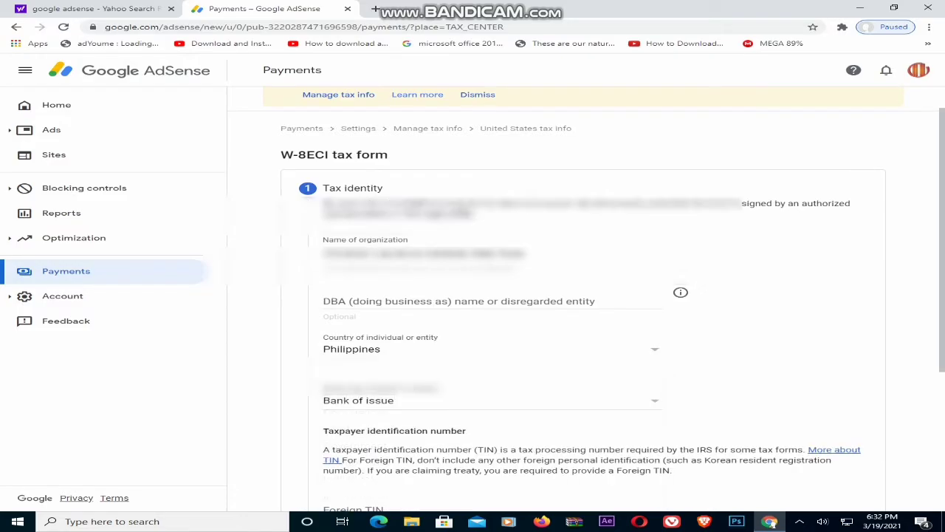
Enter the US taxpayer identification number in the US TIN field
{"action": "scroll", "coordinate": [583, 295], "scroll_direction": "down", "scroll_amount": 3}
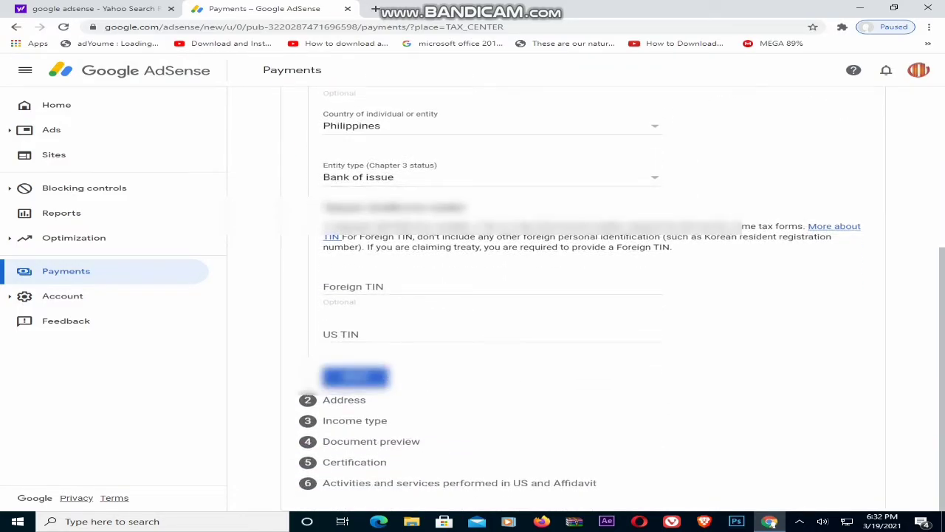
{"action": "left_click", "coordinate": [492, 335]}
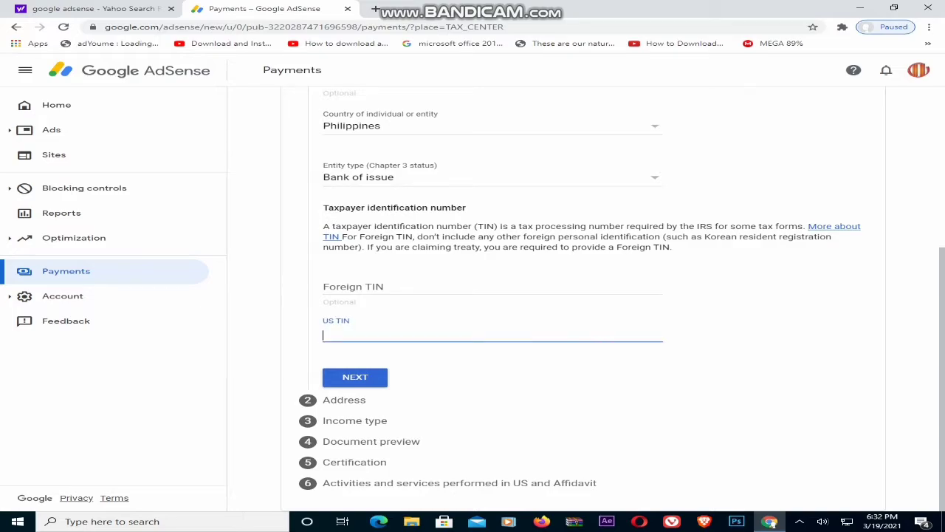
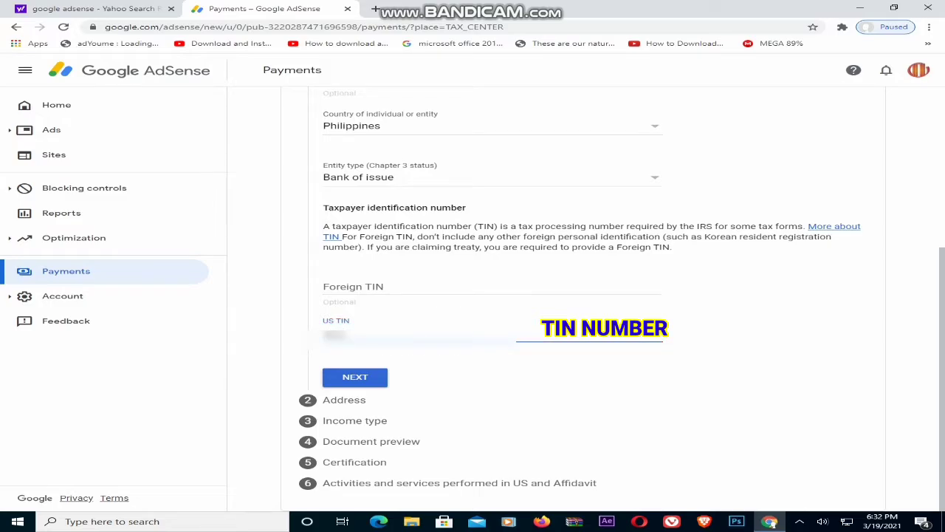
On the Address step, mark the address as PO Box/in-care-of and enter the street address in Address line 1
{"action": "left_click", "coordinate": [355, 377]}
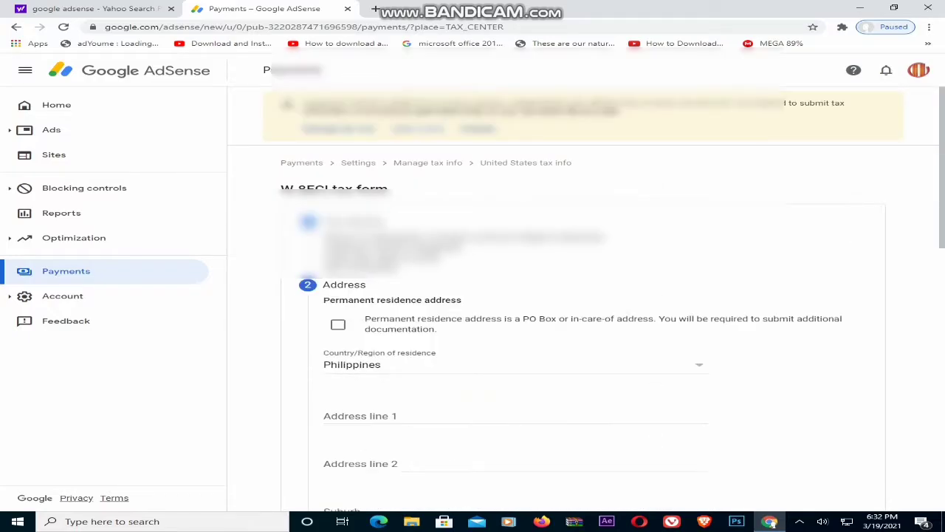
{"action": "left_click", "coordinate": [338, 324]}
{"action": "scroll", "coordinate": [583, 298], "scroll_direction": "down", "scroll_amount": 3}
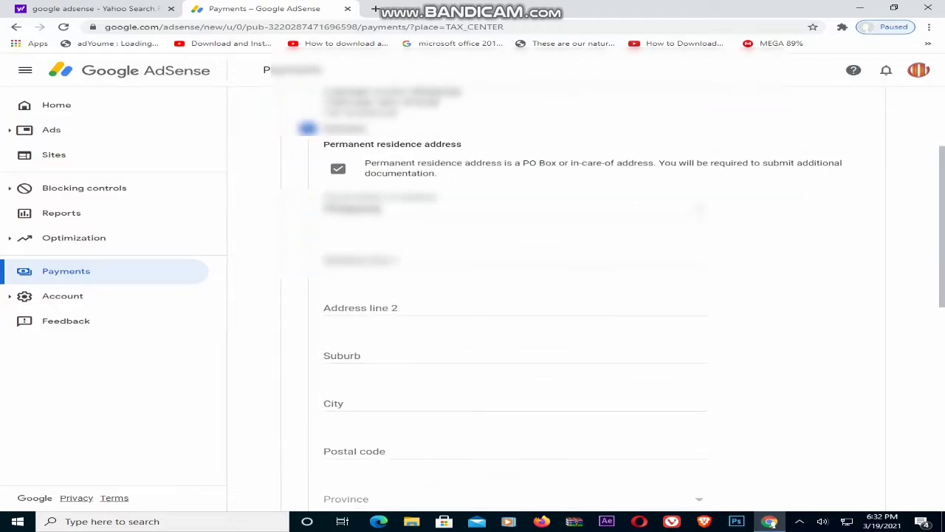
{"action": "left_click", "coordinate": [473, 261]}
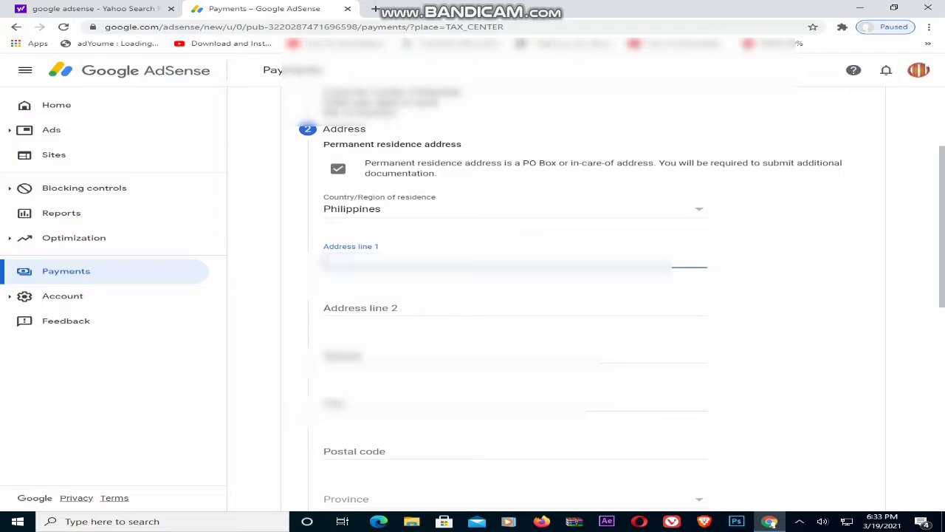
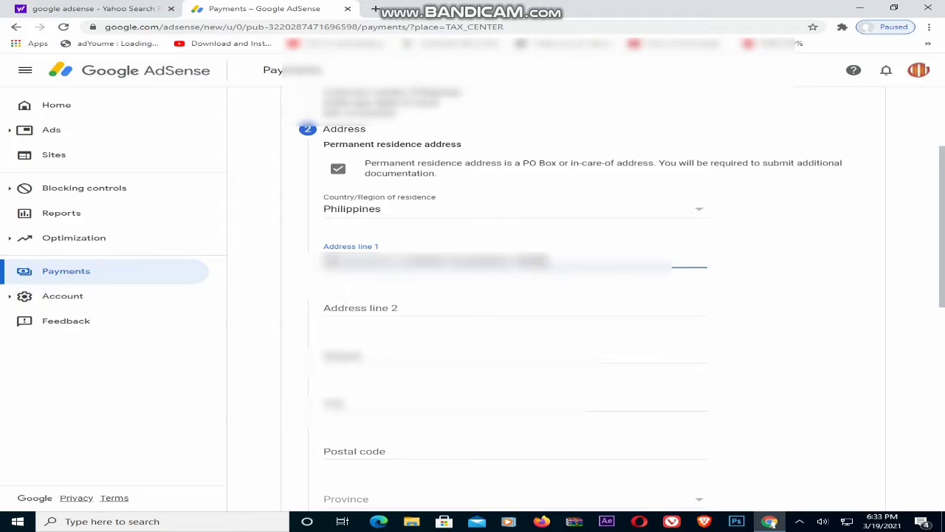
Fill in the suburb and city of the residence address
{"action": "left_click", "coordinate": [369, 357]}
{"action": "type", "text": "Barangay"}
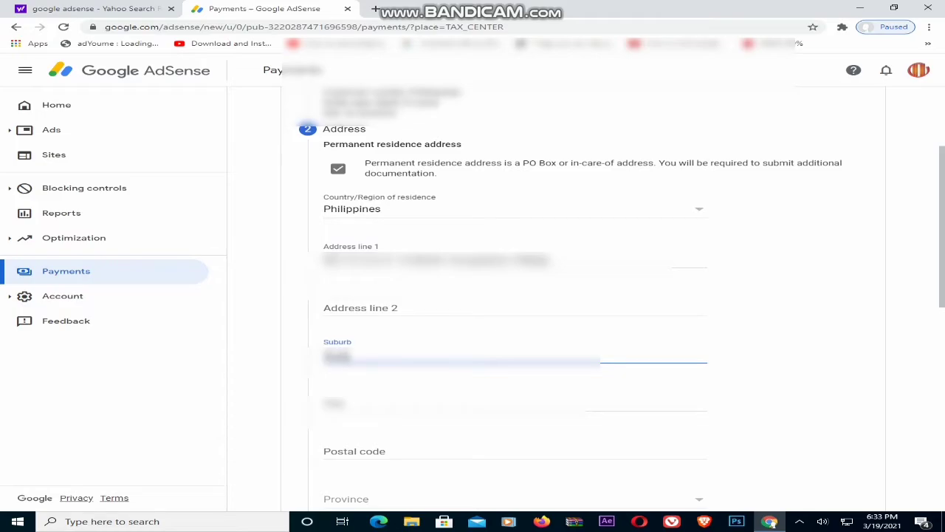
{"action": "key", "text": "BackSpace"}
{"action": "key", "text": "BackSpace"}
{"action": "key", "text": "BackSpace"}
{"action": "key", "text": "BackSpace"}
{"action": "key", "text": "BackSpace"}
{"action": "type", "text": "aMaria"}
{"action": "key", "text": "BackSpace"}
{"action": "key", "text": "BackSpace"}
{"action": "key", "text": "BackSpace"}
{"action": "key", "text": "BackSpace"}
{"action": "key", "text": "BackSpace"}
{"action": "type", "text": "ose"}
{"action": "key", "text": "Tab"}
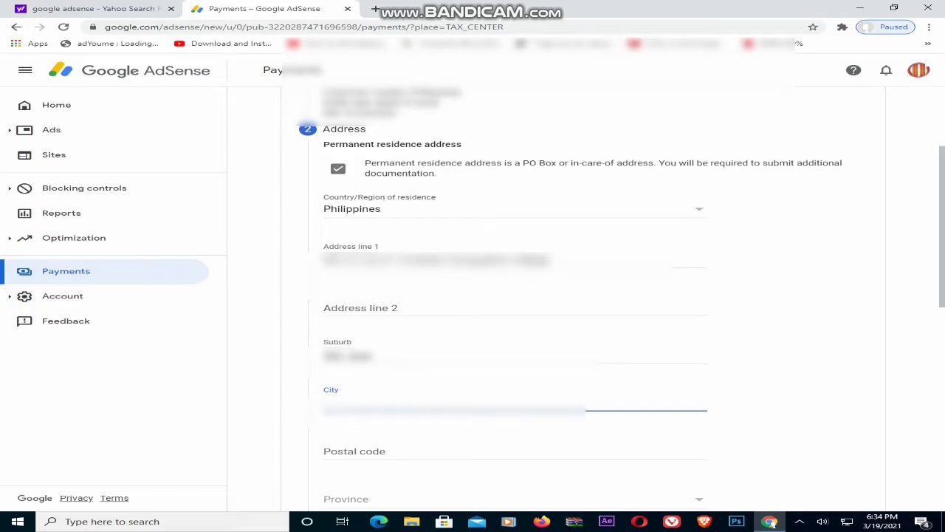
{"action": "type", "text": "Cebu??"}
Enter the postal code, pick the province of residence, and continue to Income type
{"action": "scroll", "coordinate": [502, 311], "scroll_direction": "down", "scroll_amount": 4}
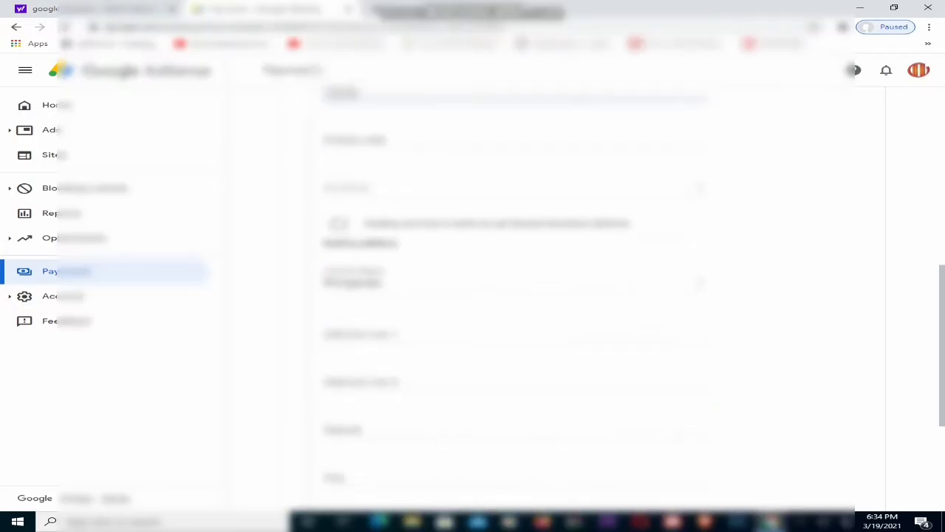
{"action": "scroll", "coordinate": [502, 310], "scroll_direction": "down", "scroll_amount": 3}
{"action": "left_click", "coordinate": [487, 280]}
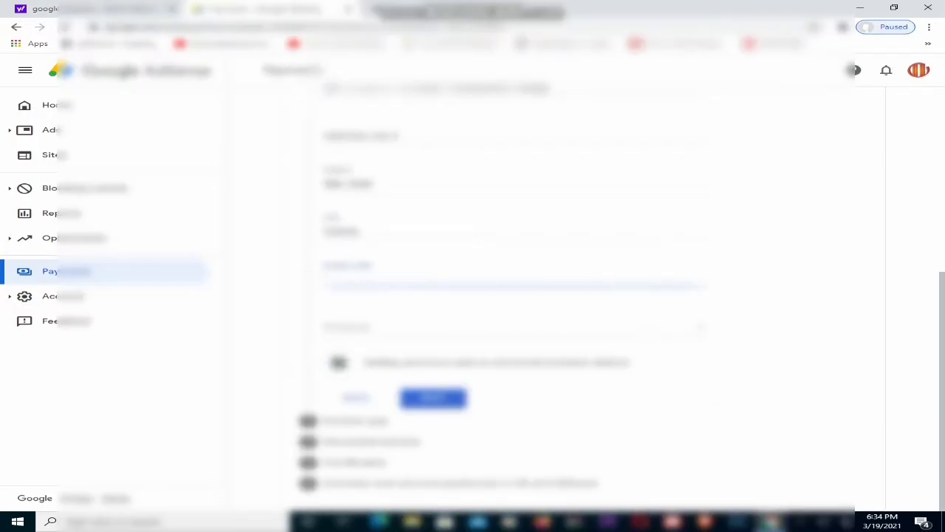
{"action": "type", "text": "1900"}
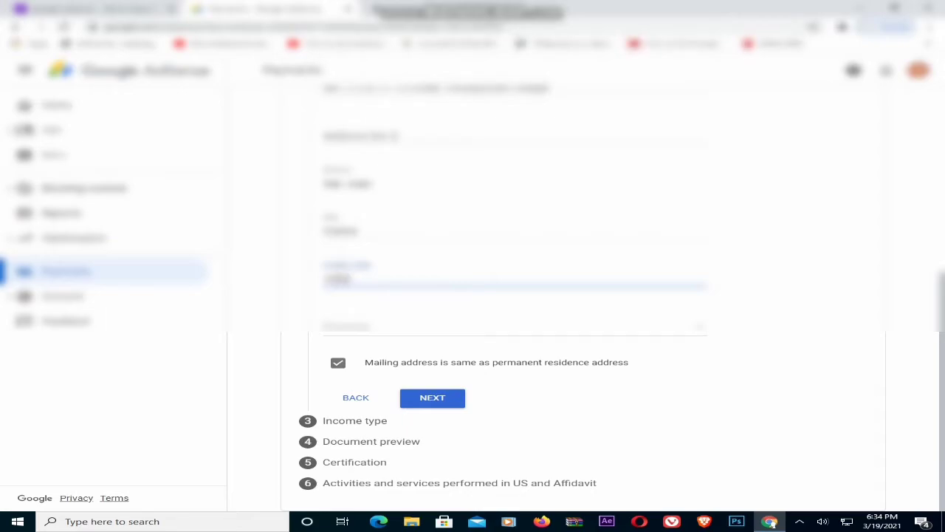
{"action": "scroll", "coordinate": [517, 332], "scroll_direction": "up", "scroll_amount": 1}
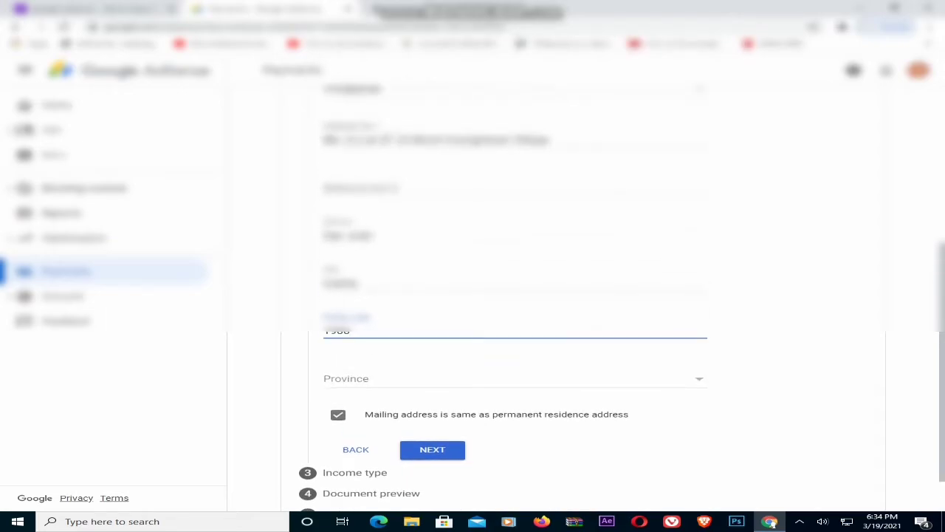
{"action": "scroll", "coordinate": [517, 332], "scroll_direction": "down", "scroll_amount": 1}
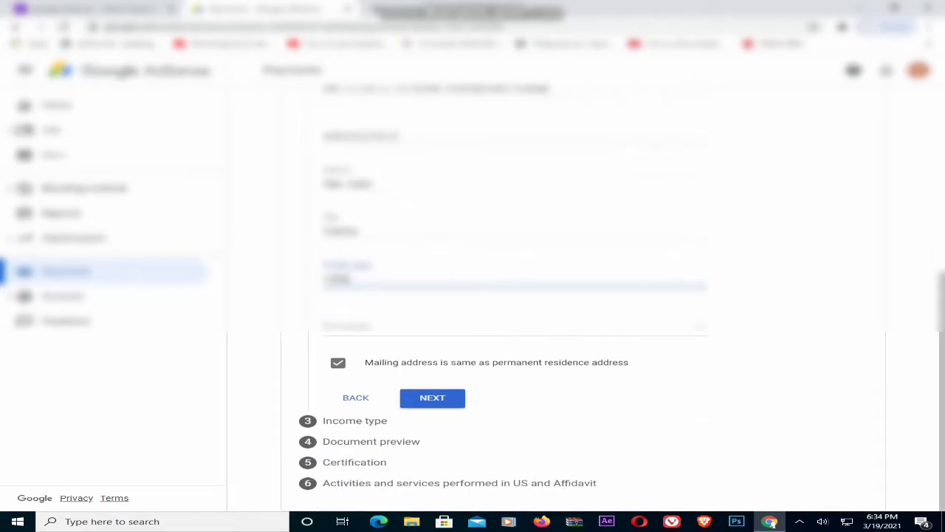
{"action": "left_click", "coordinate": [509, 327]}
{"action": "scroll", "coordinate": [510, 327], "scroll_direction": "down", "scroll_amount": 2}
{"action": "scroll", "coordinate": [443, 303], "scroll_direction": "down", "scroll_amount": 7}
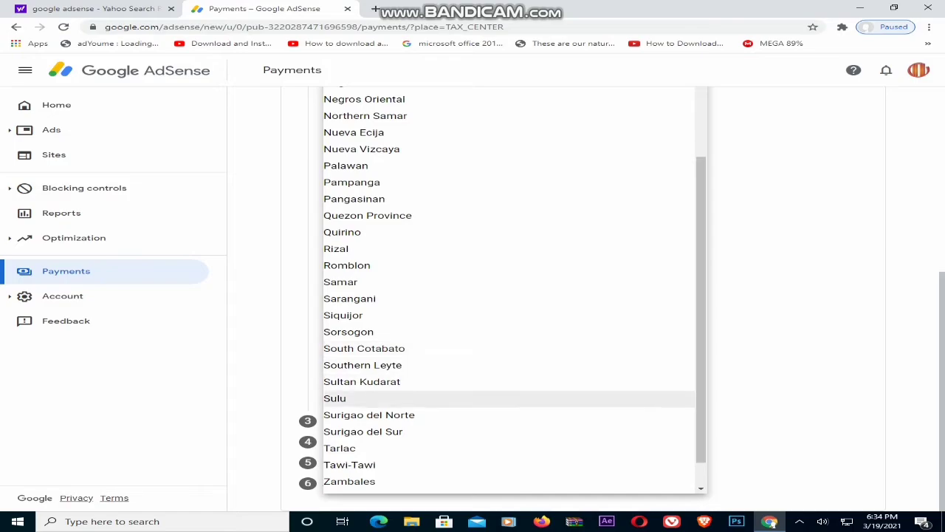
{"action": "left_click", "coordinate": [443, 249]}
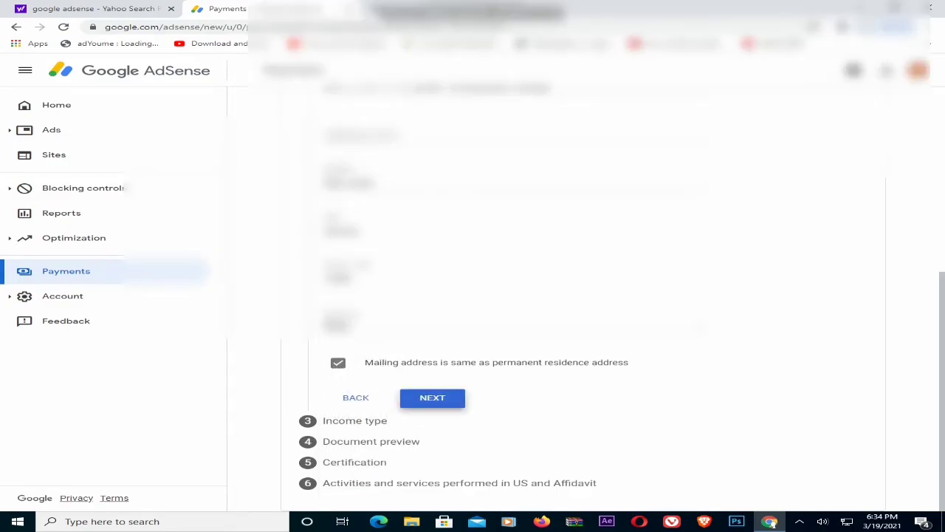
{"action": "left_click", "coordinate": [432, 398]}
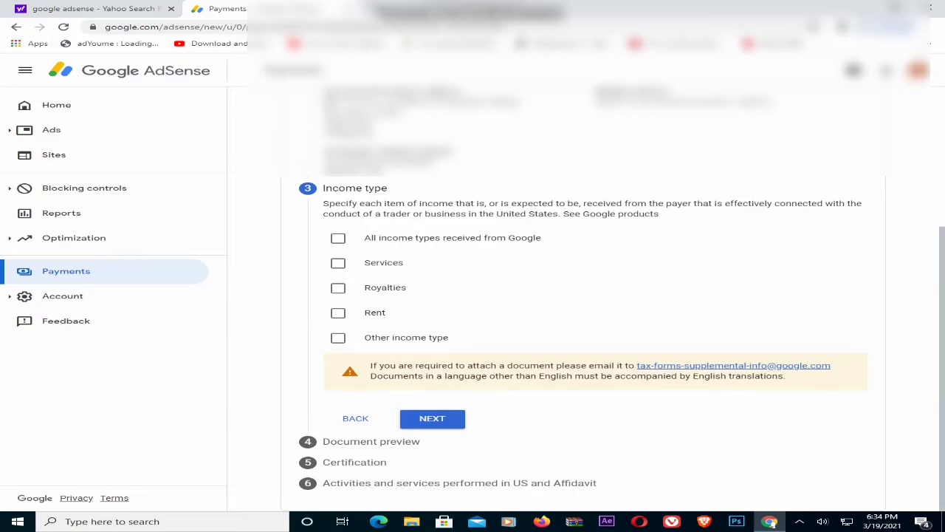
Select 'All income types received from Google' and proceed to the W-8ECI document preview
{"action": "left_click", "coordinate": [338, 238]}
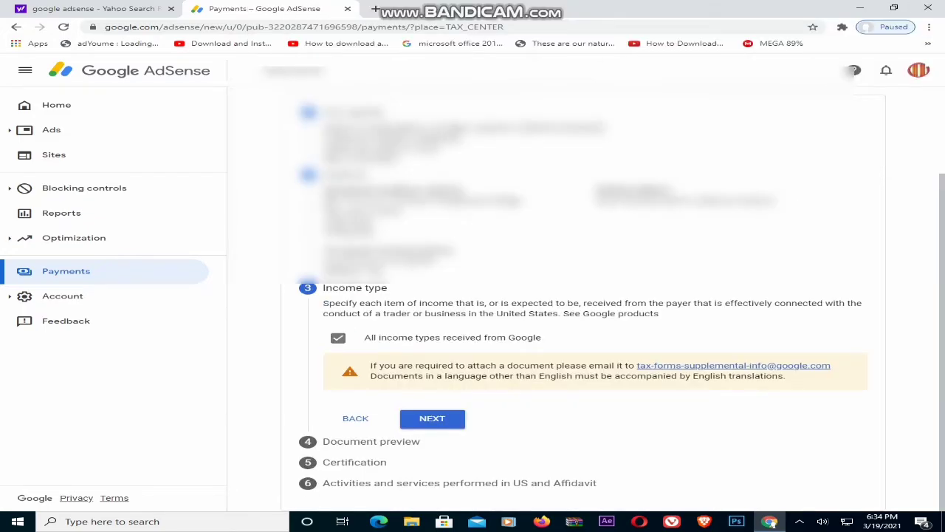
{"action": "left_click", "coordinate": [337, 338]}
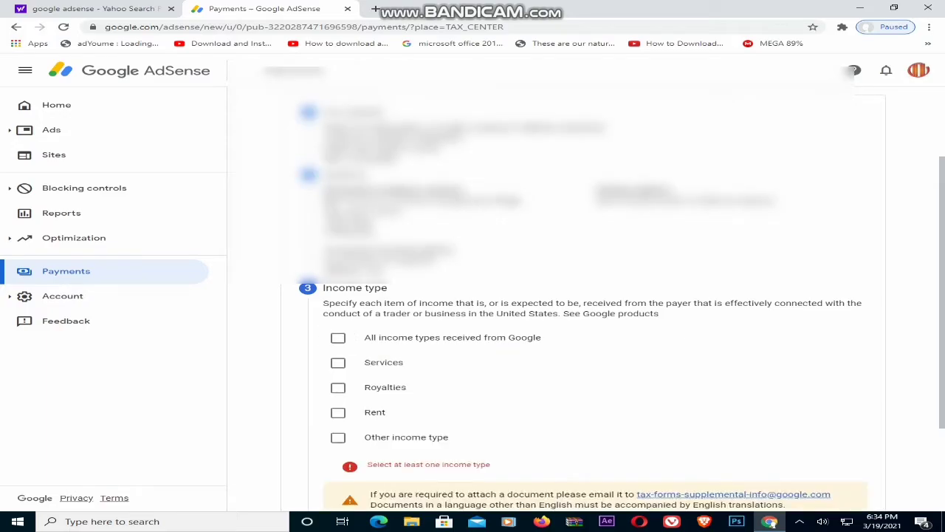
{"action": "left_click", "coordinate": [337, 337]}
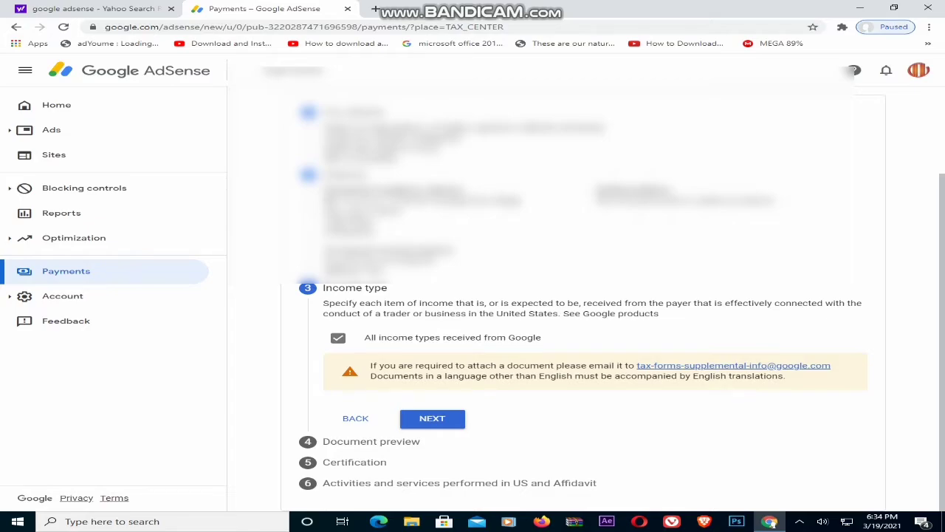
{"action": "left_click", "coordinate": [432, 417]}
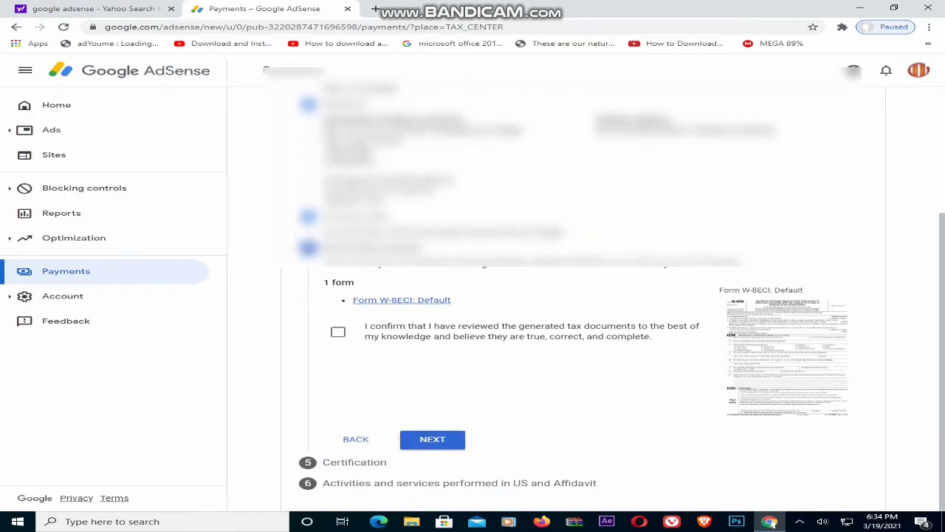
Confirm the generated W-8ECI documents were reviewed and continue to Certification
{"action": "left_click", "coordinate": [339, 332]}
{"action": "left_click", "coordinate": [432, 439]}
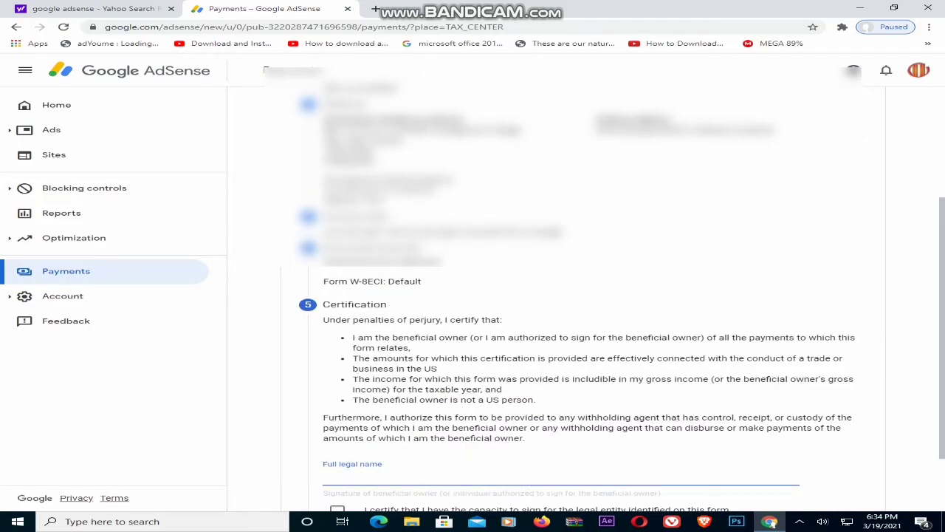
{"action": "scroll", "coordinate": [576, 296], "scroll_direction": "down", "scroll_amount": 2}
Certify capacity to sign and sign the certification with the full legal name
{"action": "left_click", "coordinate": [337, 425]}
{"action": "left_click", "coordinate": [354, 393]}
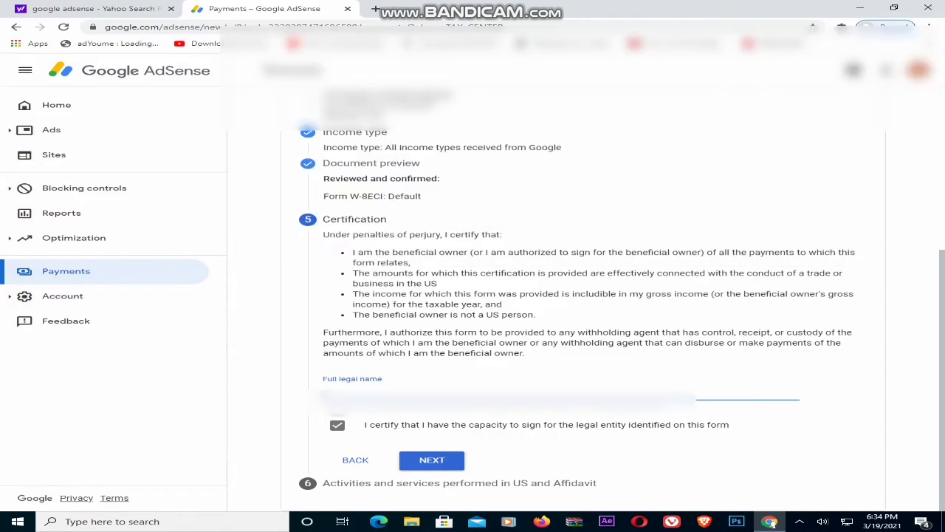
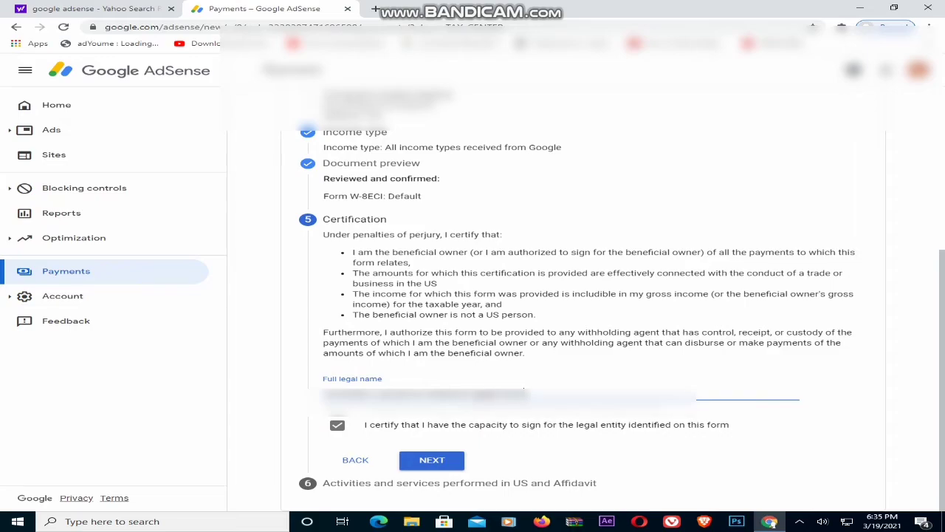
{"action": "key", "text": "Return"}
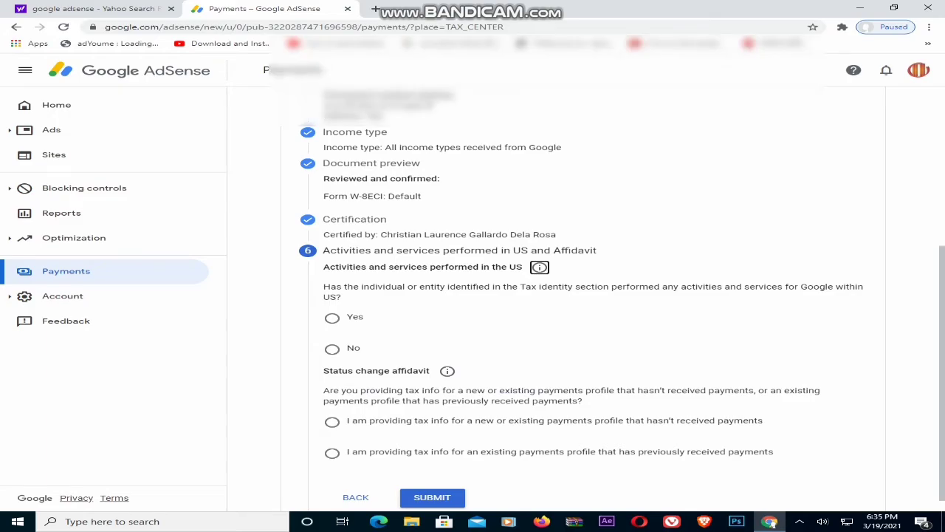
Declare no US activities and an existing payments profile with unchanged information, then submit the form
{"action": "left_click", "coordinate": [333, 349]}
{"action": "left_click", "coordinate": [350, 380]}
{"action": "scroll", "coordinate": [349, 381], "scroll_direction": "down", "scroll_amount": 1}
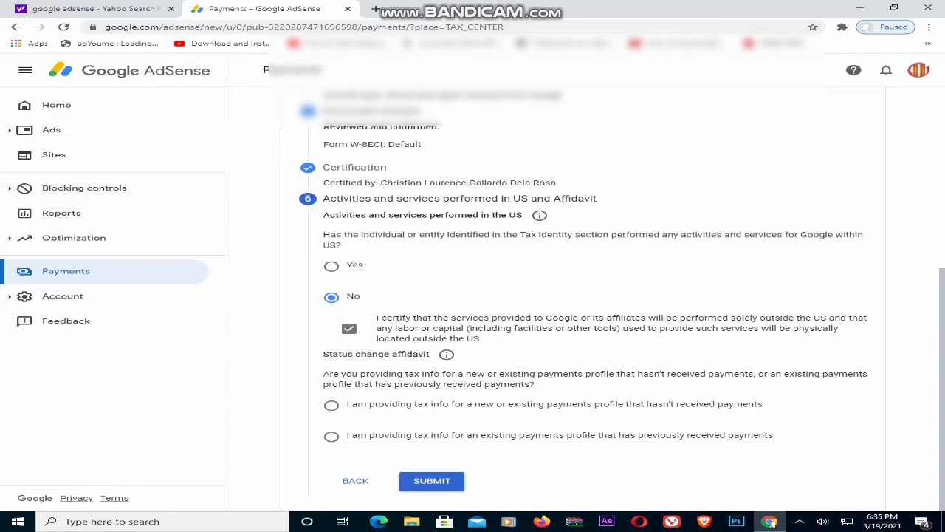
{"action": "left_click", "coordinate": [331, 437]}
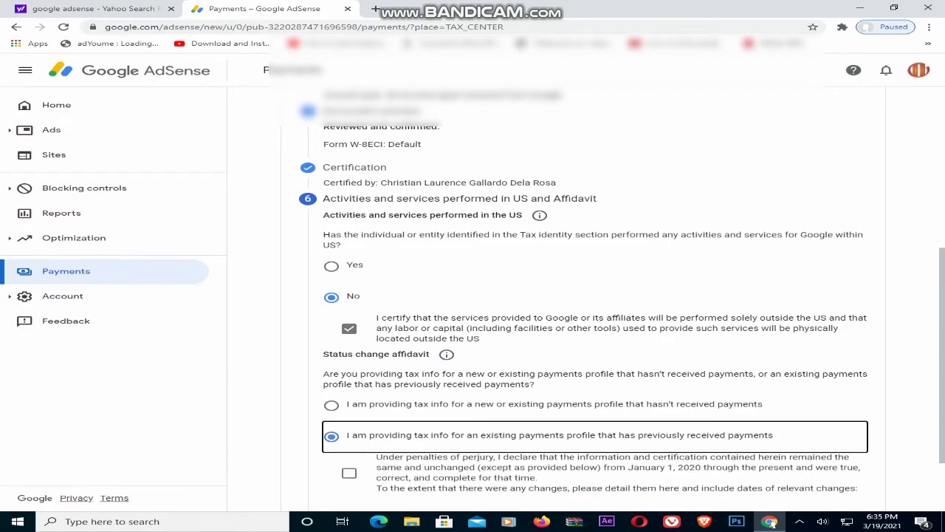
{"action": "scroll", "coordinate": [556, 299], "scroll_direction": "down", "scroll_amount": 2}
{"action": "left_click", "coordinate": [349, 379]}
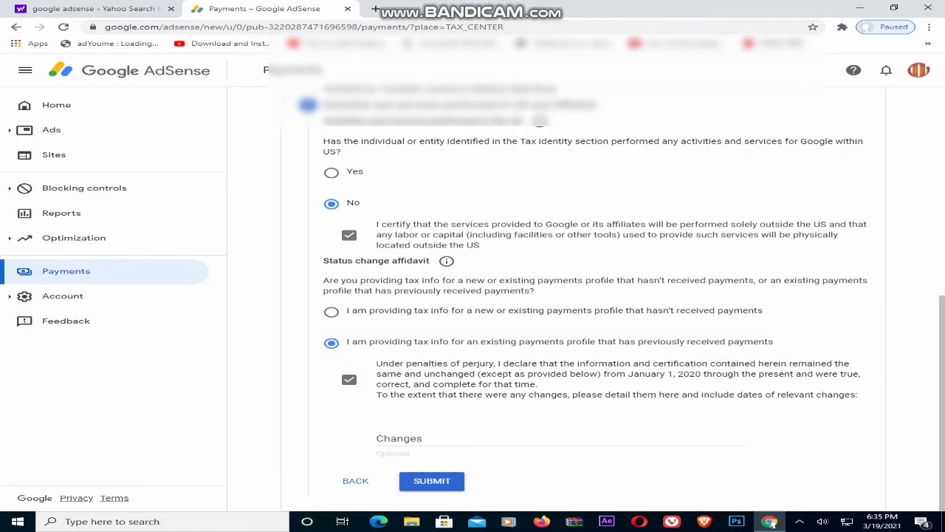
{"action": "left_click", "coordinate": [431, 480]}
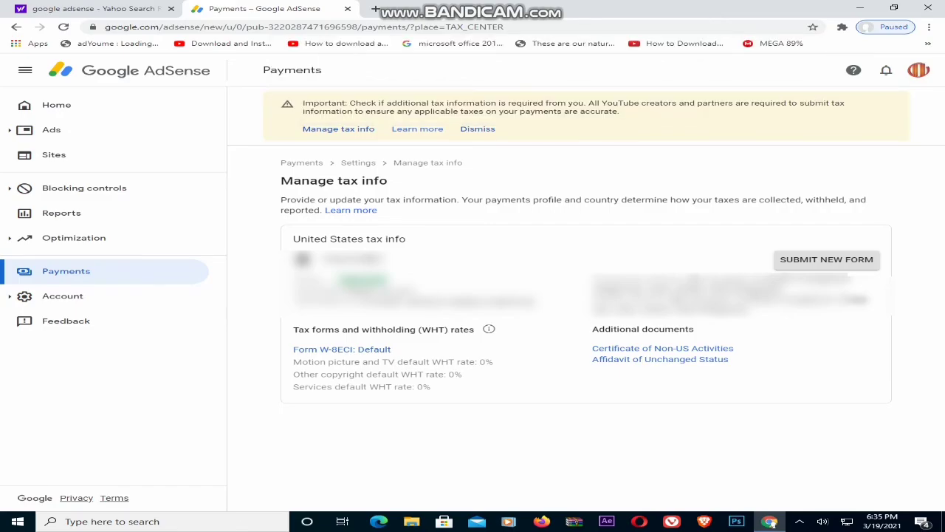
Highlight the 0% WHT rates and the Certificate of Non-US Activities additional document for Form W-8ECI
{"action": "left_click_drag", "start_coordinate": [737, 353], "coordinate": [355, 362]}
{"action": "left_click", "coordinate": [517, 443]}
{"action": "left_click_drag", "start_coordinate": [737, 353], "coordinate": [336, 362]}
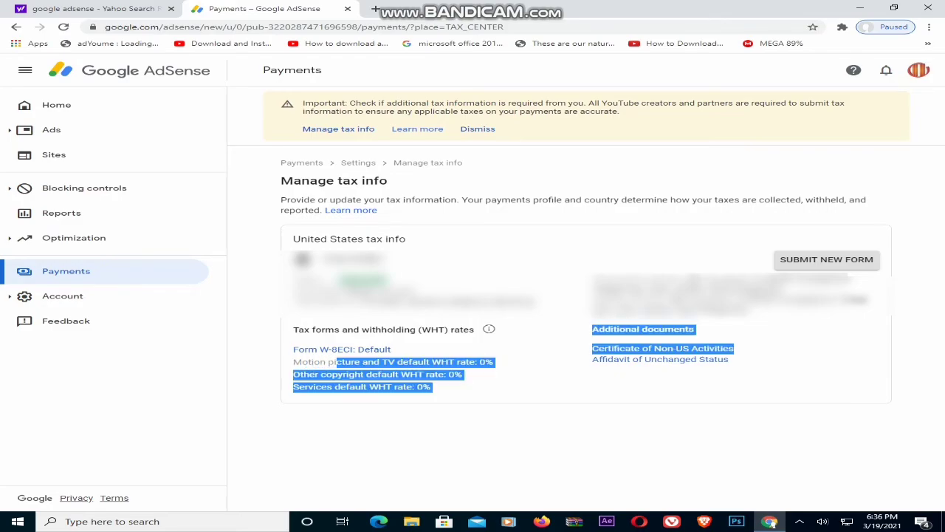
{"action": "left_click", "coordinate": [336, 363]}
{"action": "left_click_drag", "start_coordinate": [737, 353], "coordinate": [295, 362]}
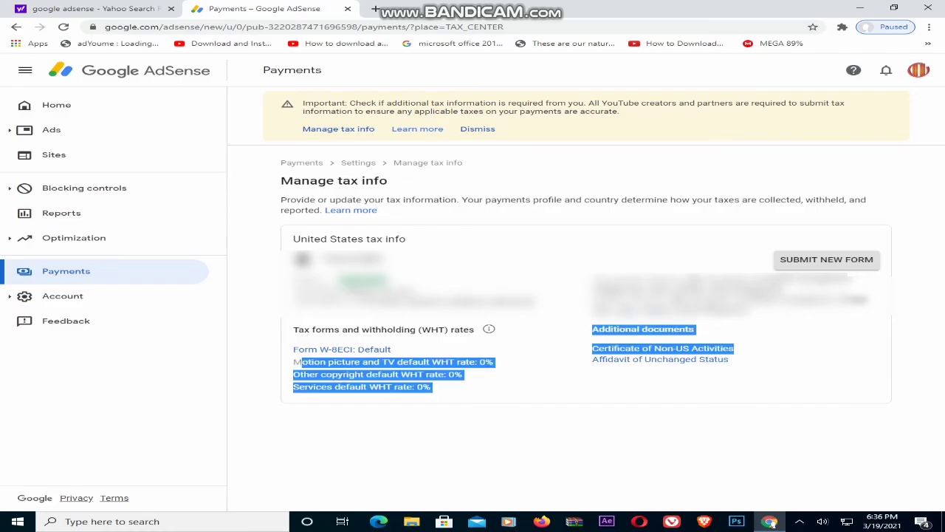